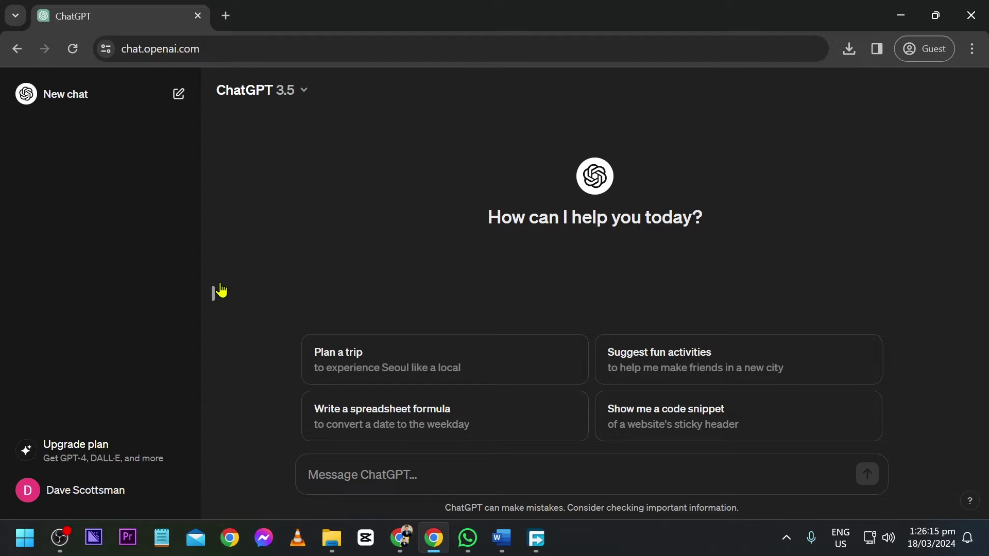
# - Draft a ChatGPT prompt asking for login-page HTML code for an Android phone
pyautogui.click(423, 490)
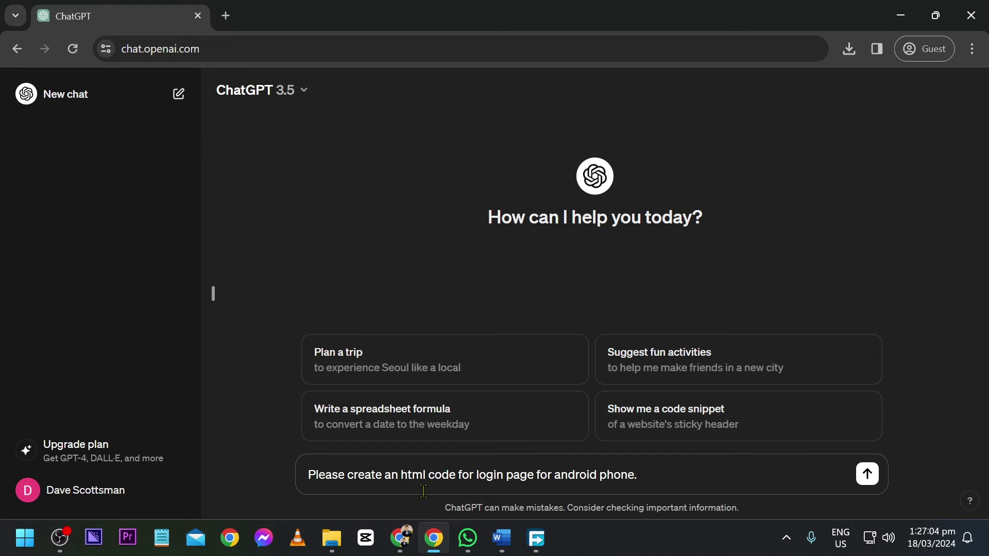
# - Send the login-page request so ChatGPT generates the Android login HTML
pyautogui.hotkey('ctrl', 'a')
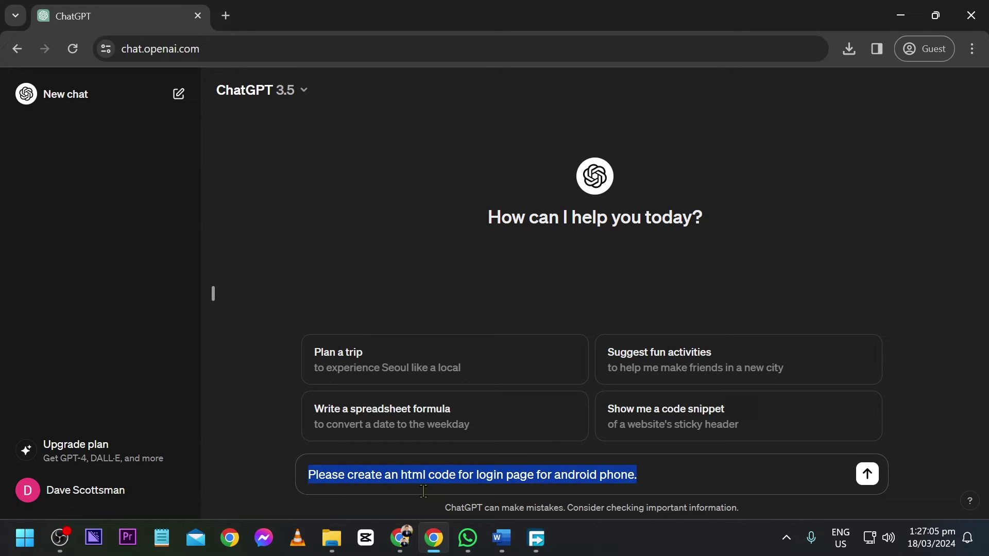
pyautogui.press('Return')
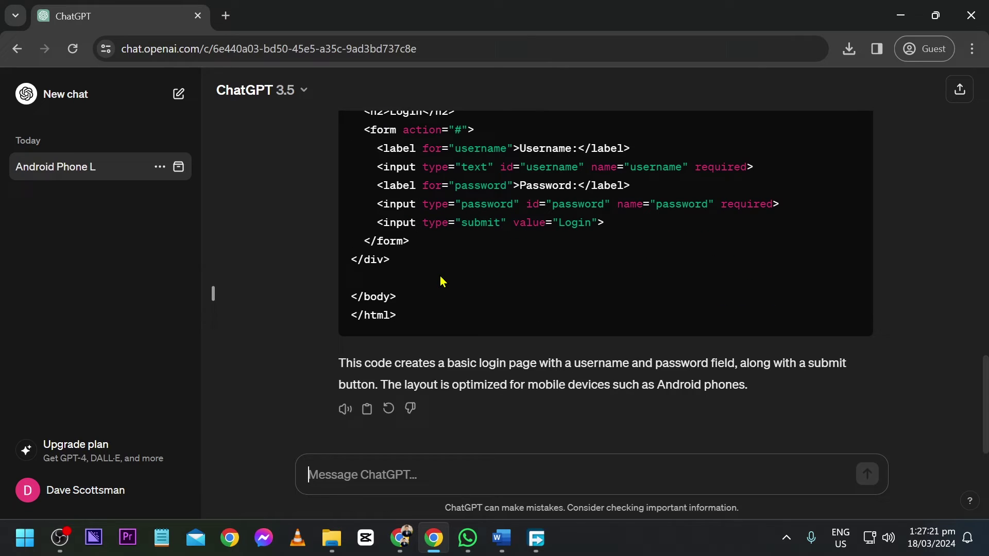
pyautogui.scroll(1, 440, 276)
pyautogui.scroll(5, 440, 276)
pyautogui.scroll(4, 440, 275)
pyautogui.scroll(4, 440, 275)
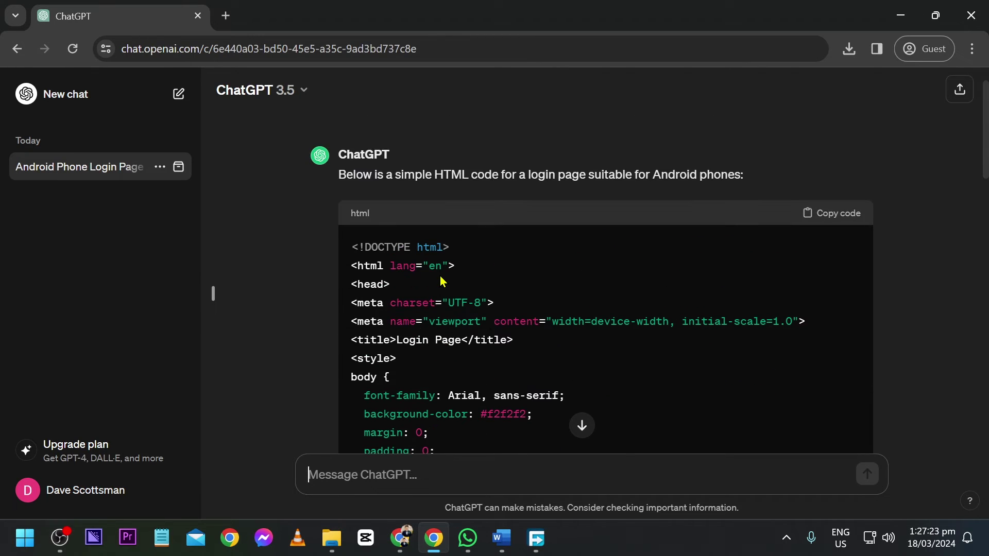
# - Search Google for 'html to apk' and land on AppsGeyser's HTML-to-APK converter
pyautogui.click(225, 15)
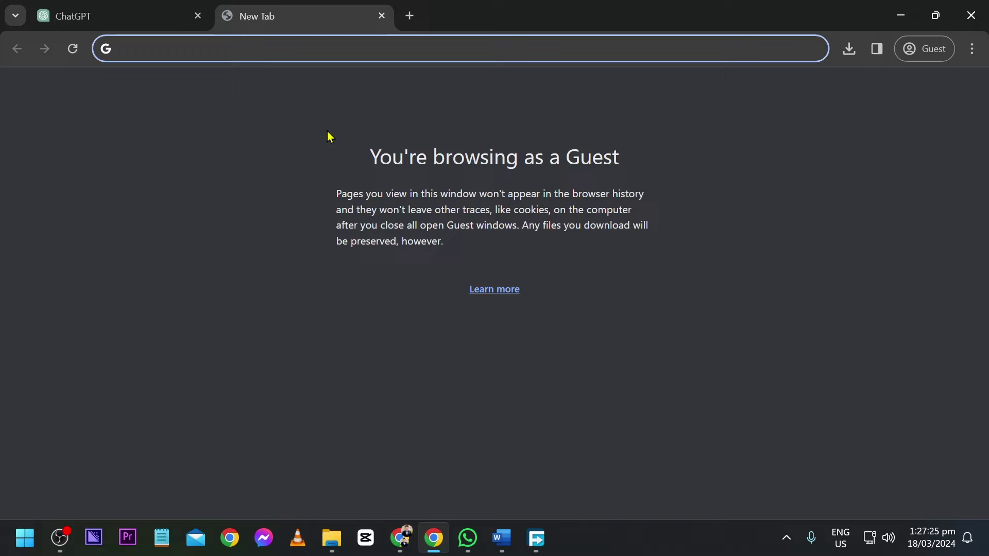
pyautogui.write('html ')
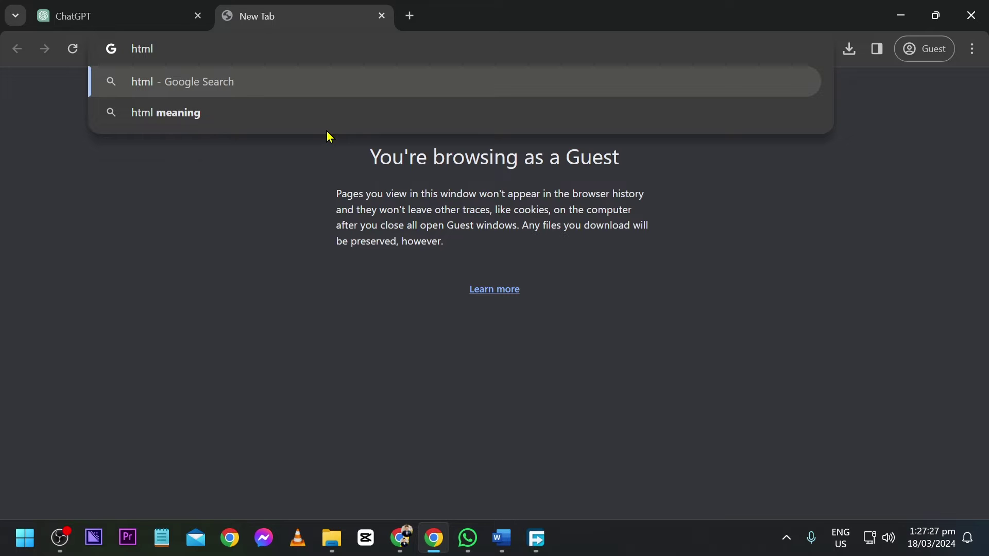
pyautogui.write('to')
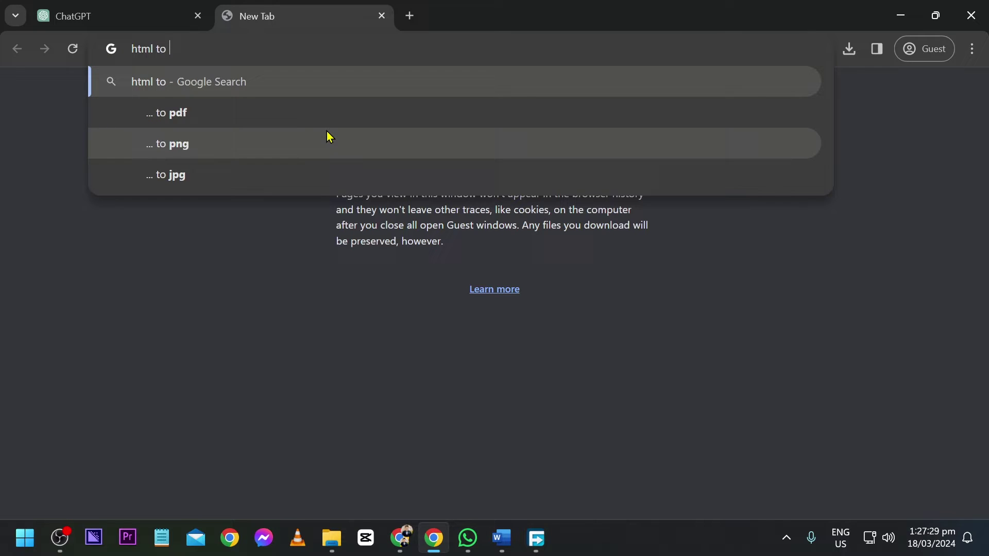
pyautogui.write('apk')
pyautogui.press('Return')
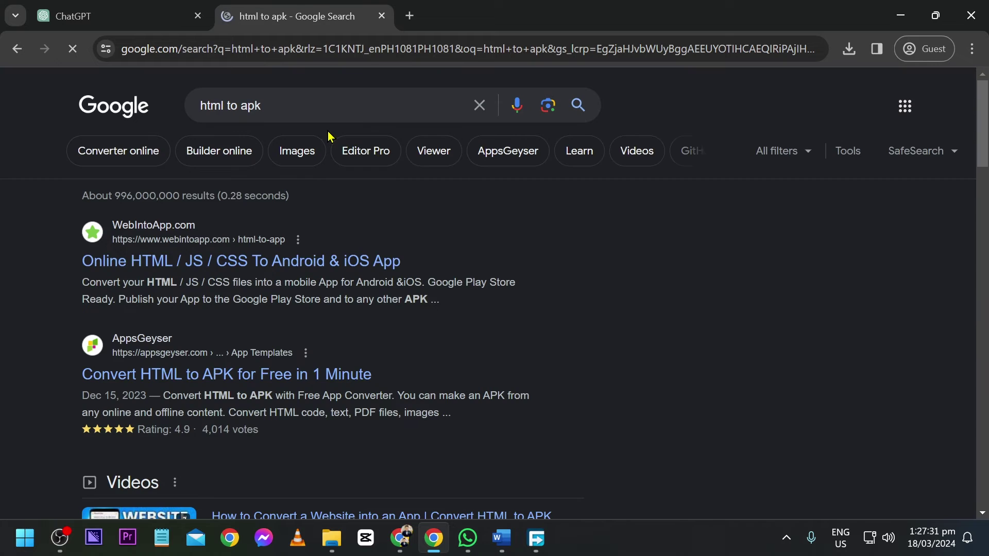
pyautogui.click(133, 346)
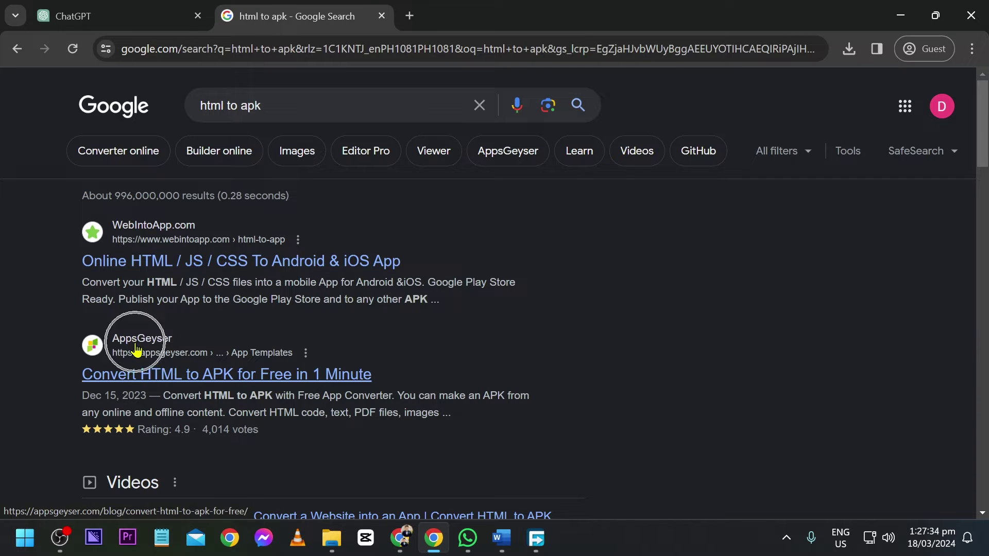
# - Copy ChatGPT's generated login-page HTML and return to the AppsGeyser page
pyautogui.click(151, 6)
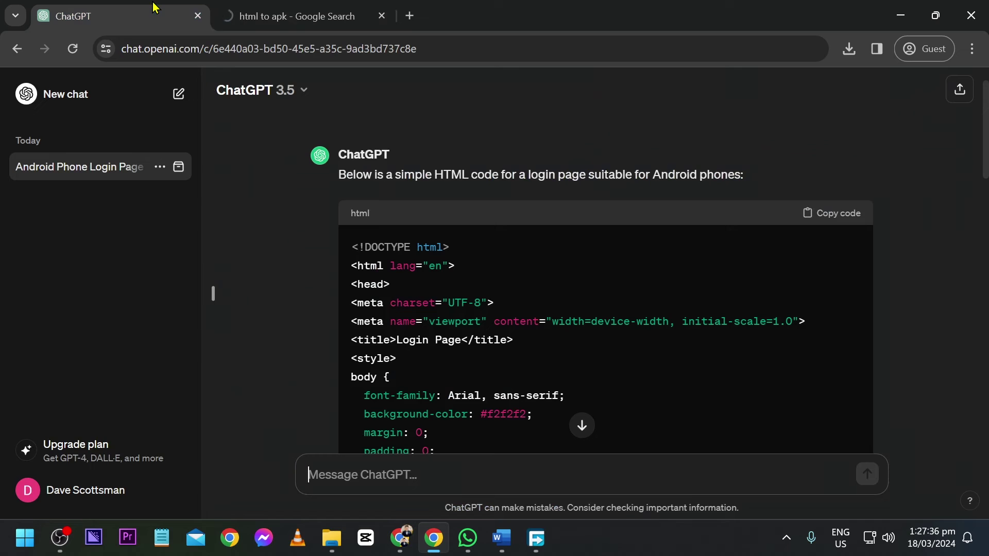
pyautogui.click(838, 215)
pyautogui.hotkey('ctrl', 'Tab')
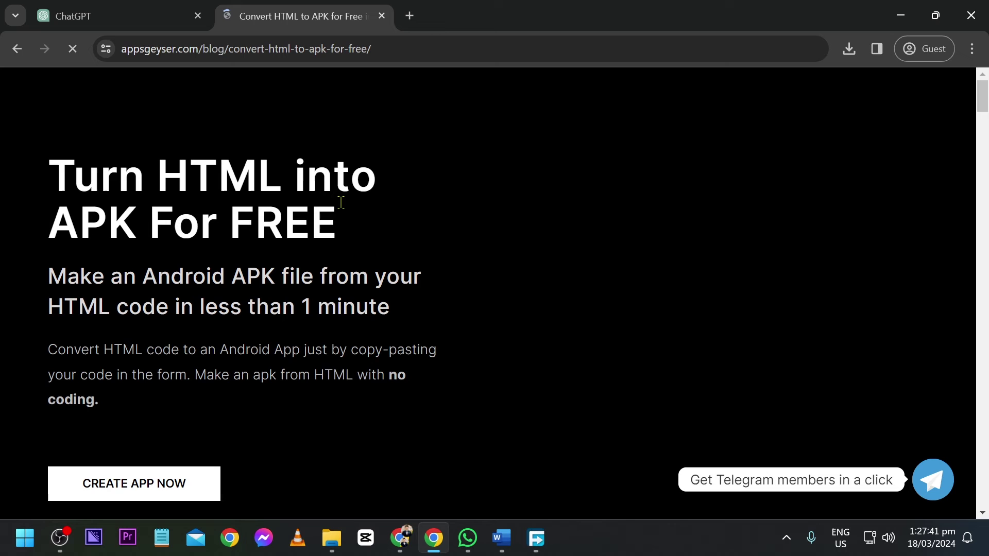
pyautogui.scroll(-2, 342, 204)
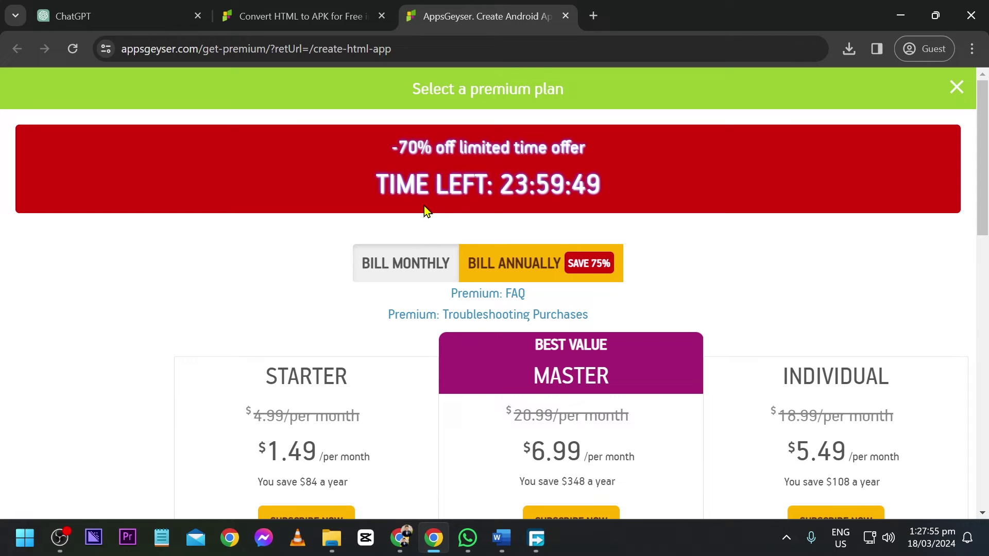
# - Dismiss the premium plan offer to reach the Create HTML App page
pyautogui.click(958, 89)
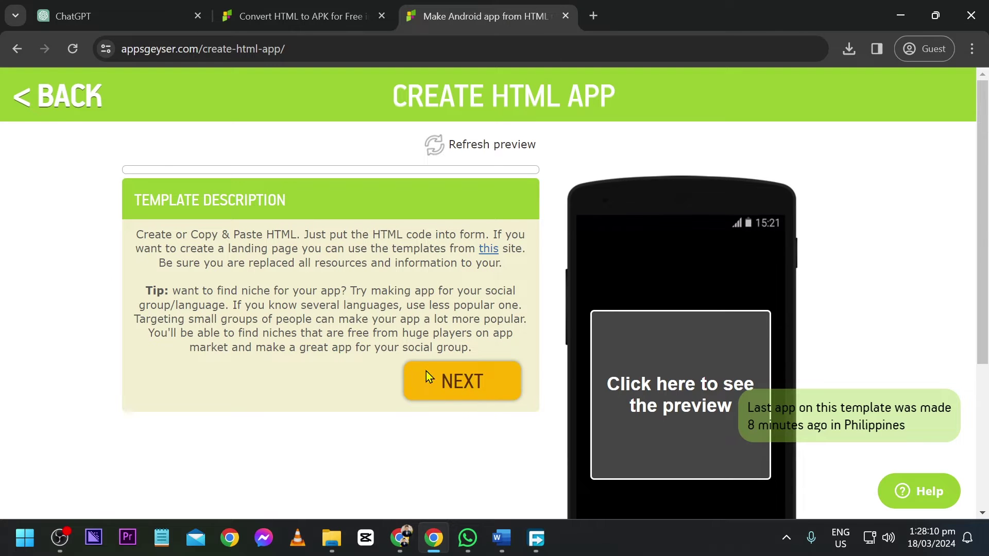
# - Paste the login-page HTML into the Html field and name the app 'Sample App'
pyautogui.click(425, 370)
pyautogui.click(316, 221)
pyautogui.hotkey('ctrl', 'v')
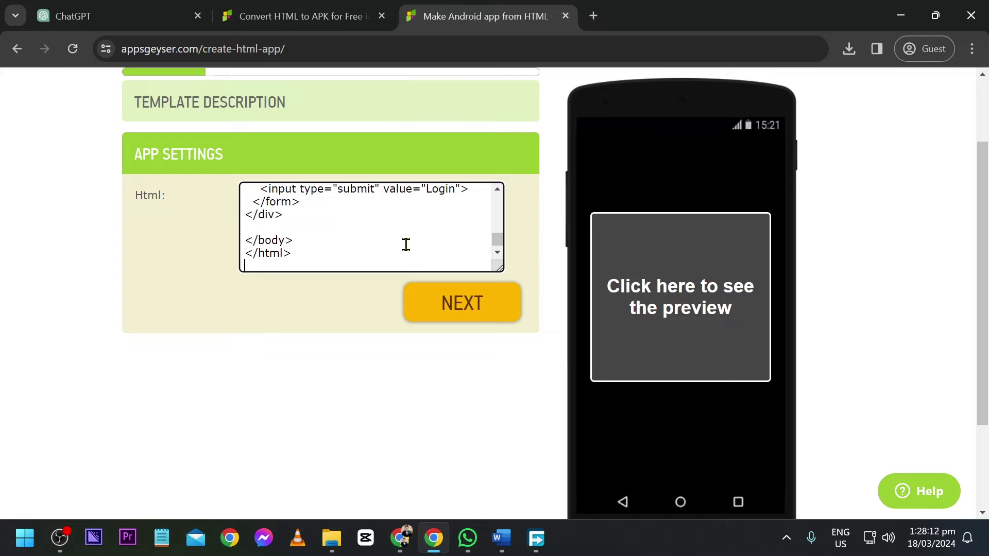
pyautogui.scroll(10, 405, 246)
pyautogui.scroll(10, 399, 242)
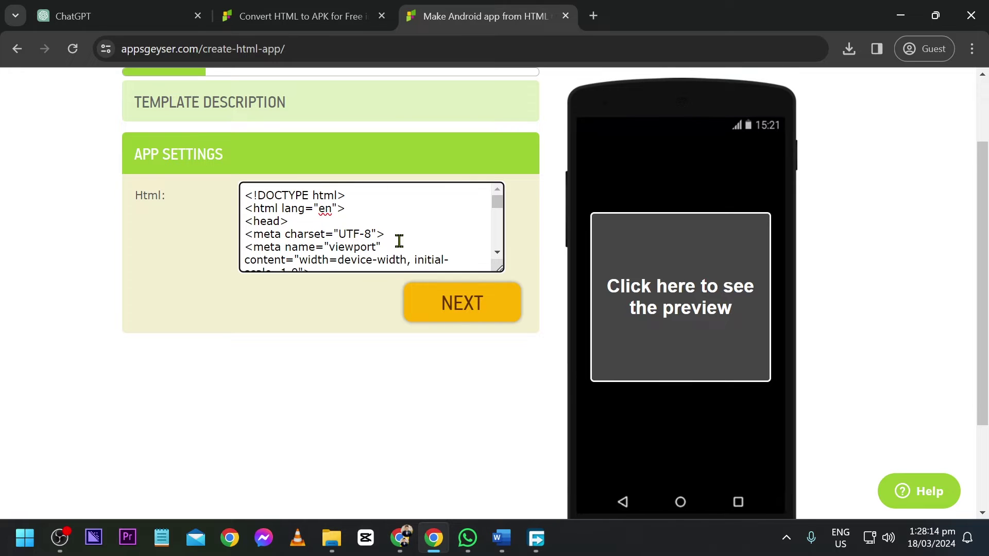
pyautogui.click(457, 301)
pyautogui.click(356, 252)
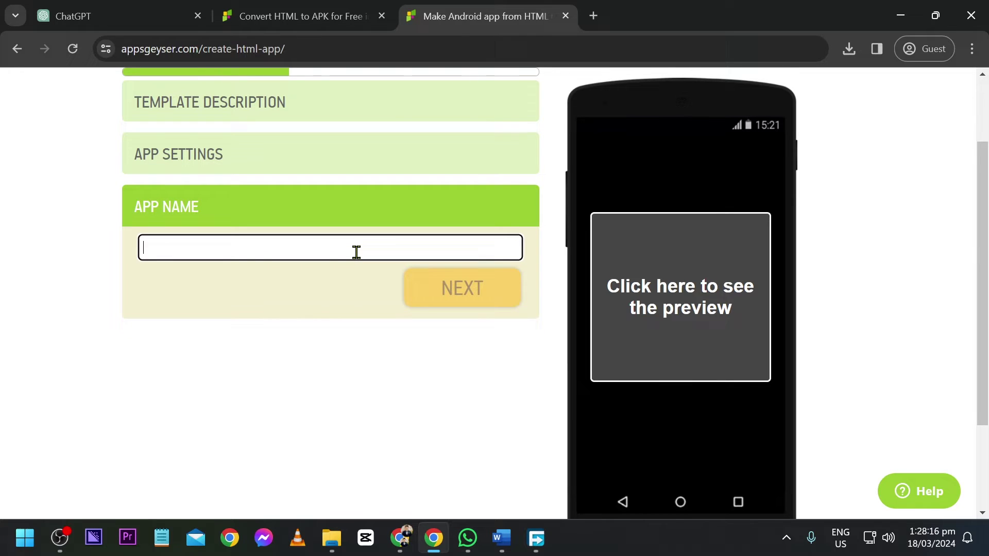
pyautogui.write('Sample ')
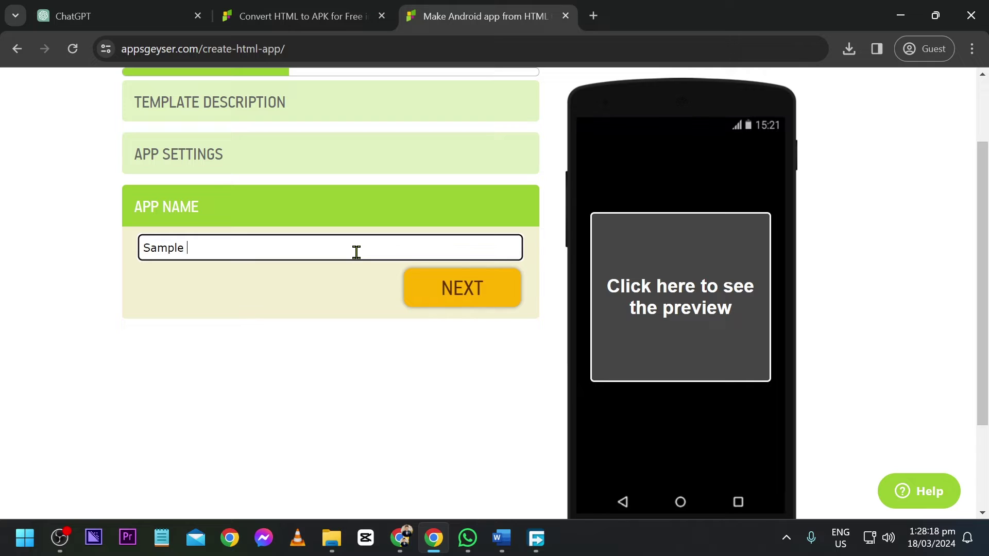
pyautogui.write('App')
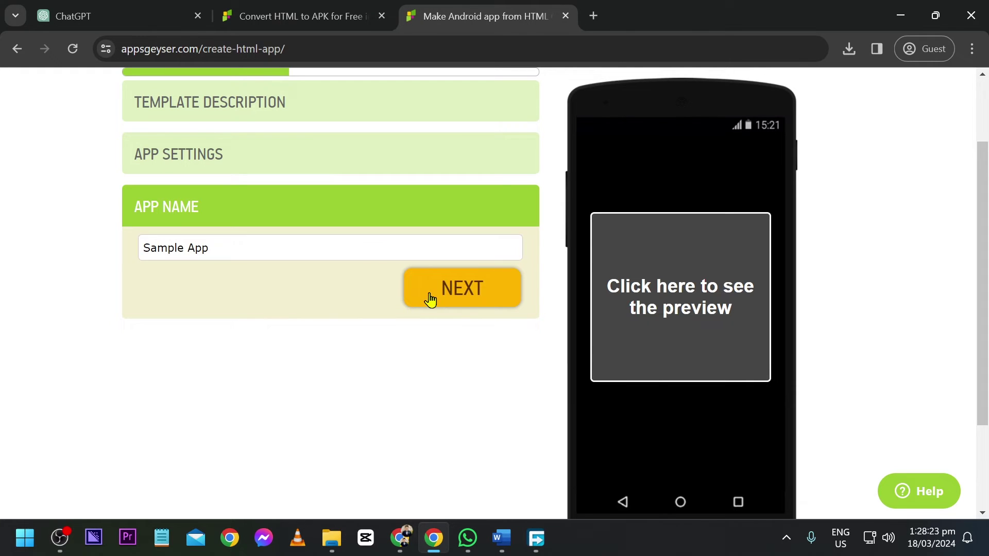
pyautogui.click(430, 294)
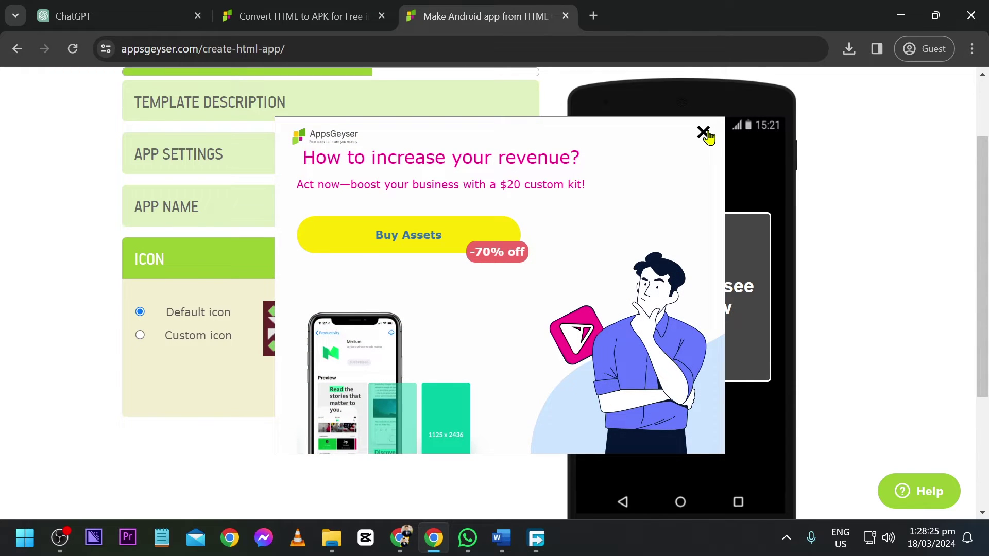
# - Choose the default app icon and set the app's goal to educational purposes
pyautogui.click(704, 134)
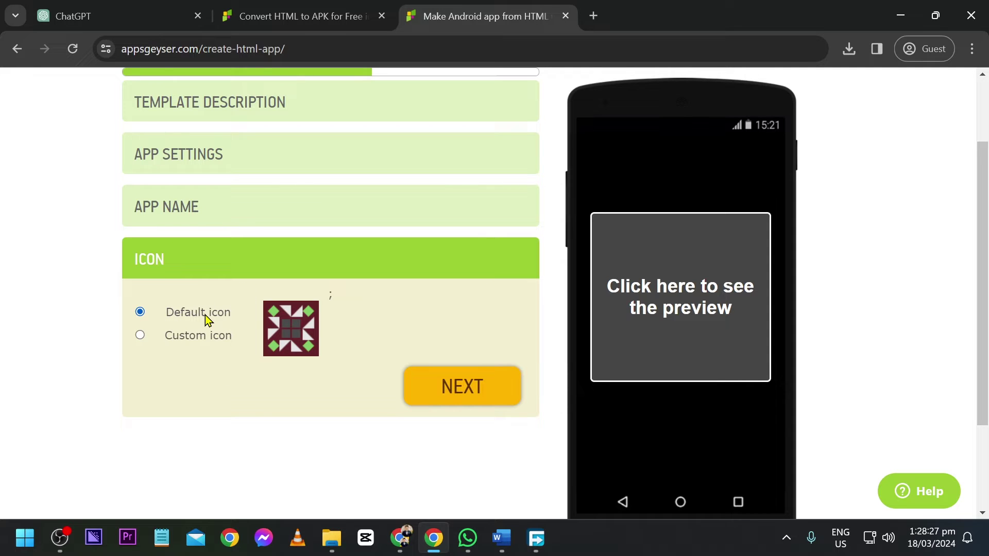
pyautogui.click(203, 336)
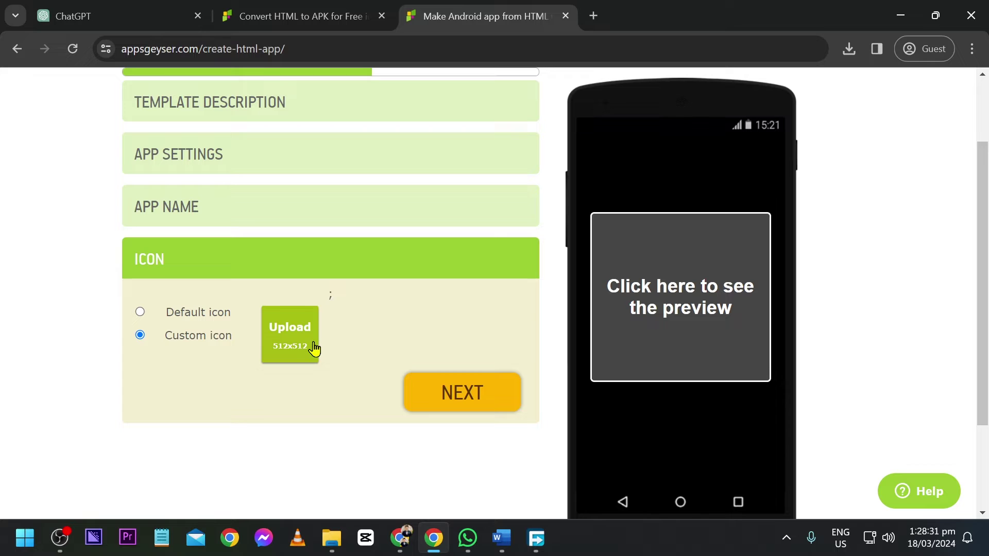
pyautogui.click(201, 314)
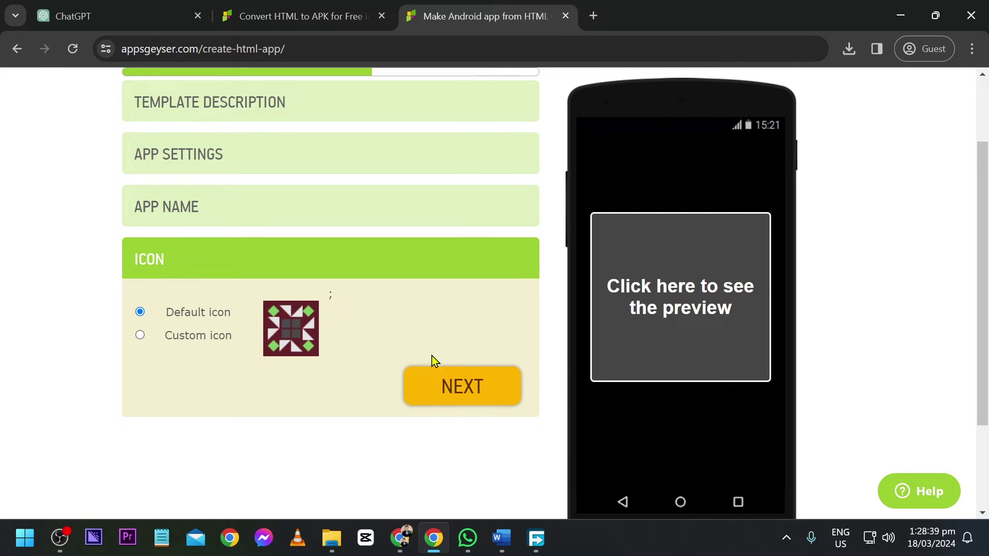
pyautogui.click(480, 379)
pyautogui.scroll(-1, 309, 301)
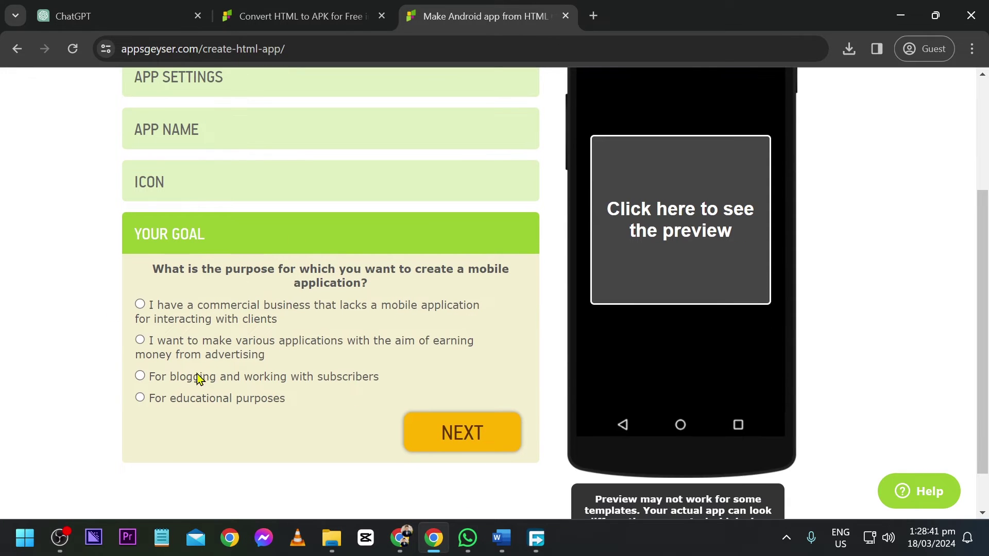
pyautogui.click(193, 399)
# - Create the app and sign in to AppsGeyser with a Google account
pyautogui.click(474, 433)
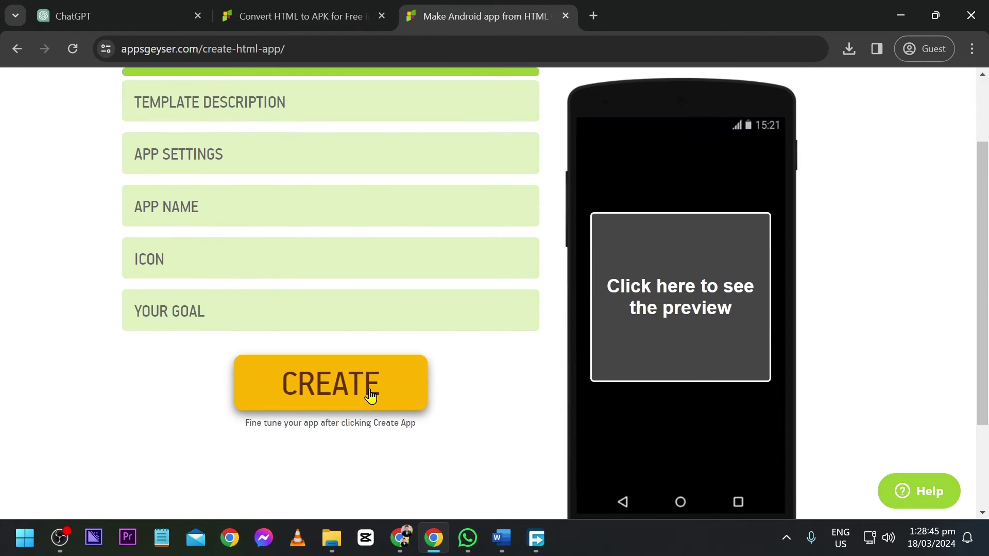
pyautogui.click(370, 397)
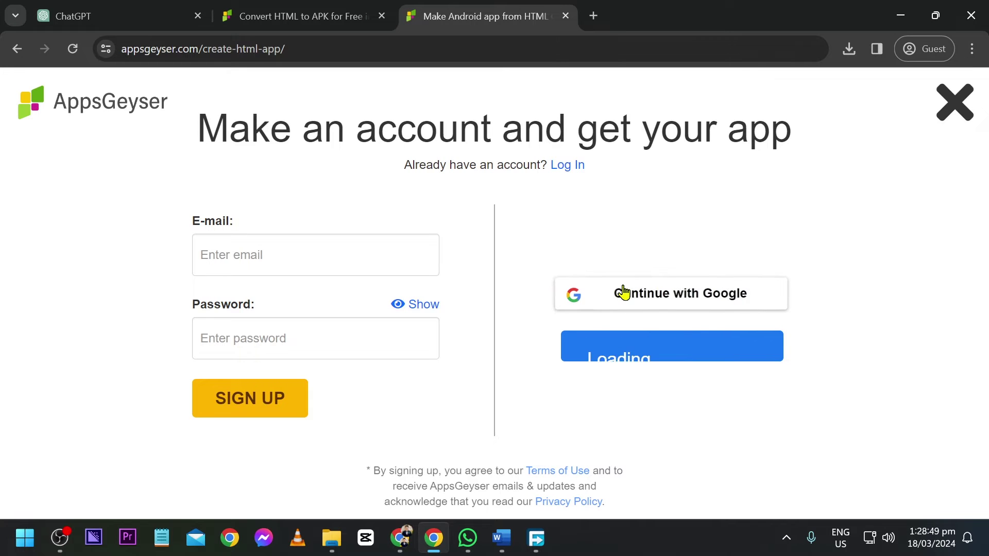
pyautogui.click(670, 299)
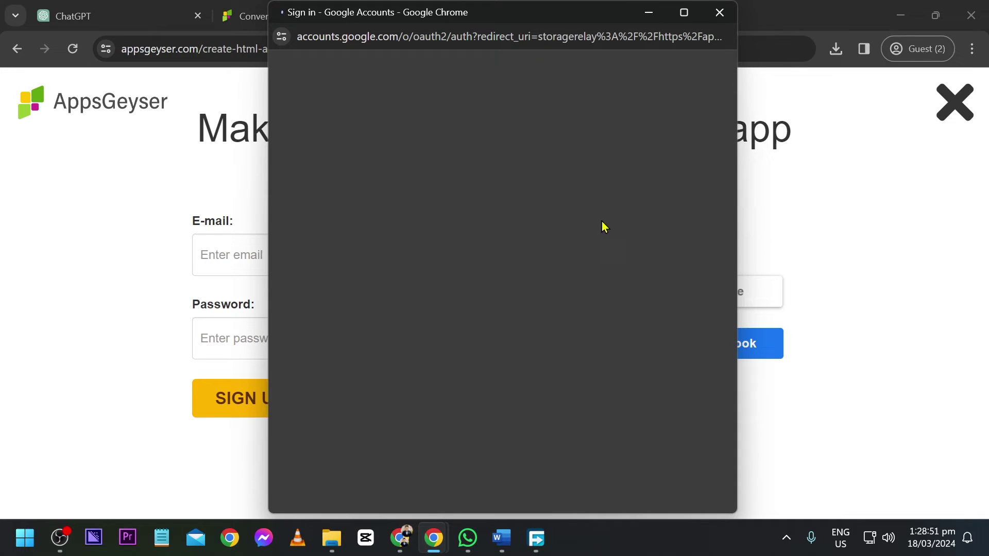
pyautogui.click(587, 261)
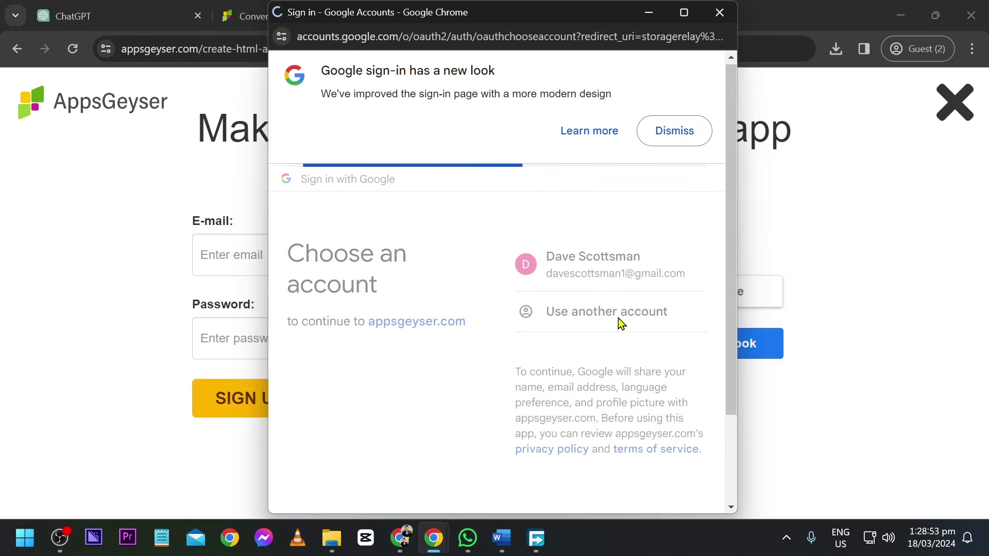
pyautogui.click(599, 314)
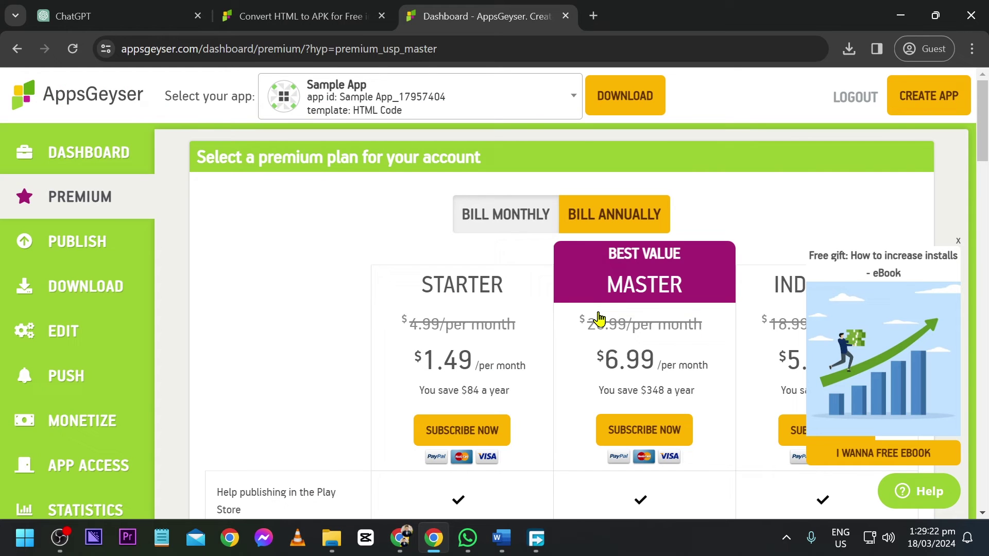
pyautogui.scroll(-5, 596, 303)
pyautogui.scroll(5, 596, 303)
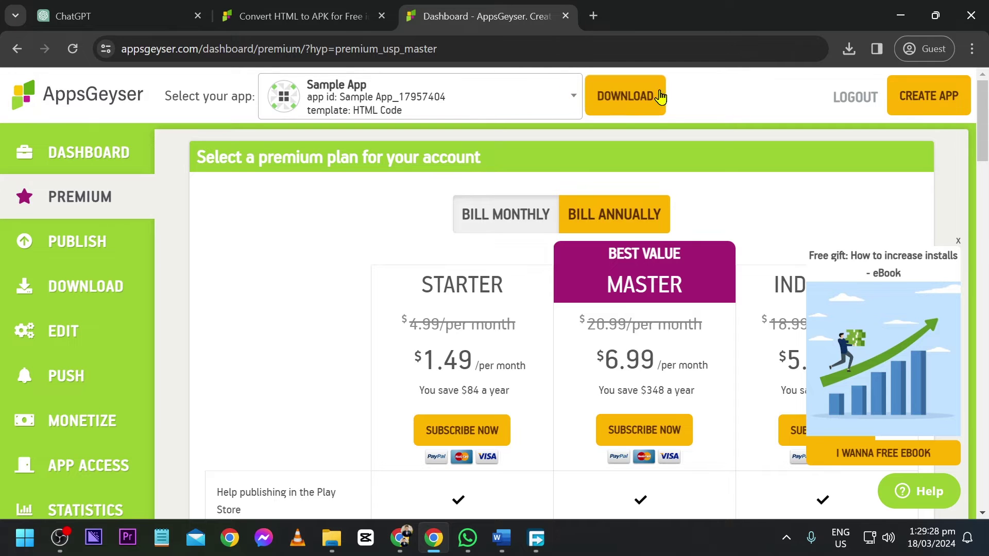
# - Reach the download page and enter a phone number and first name in the welcome form
pyautogui.click(619, 102)
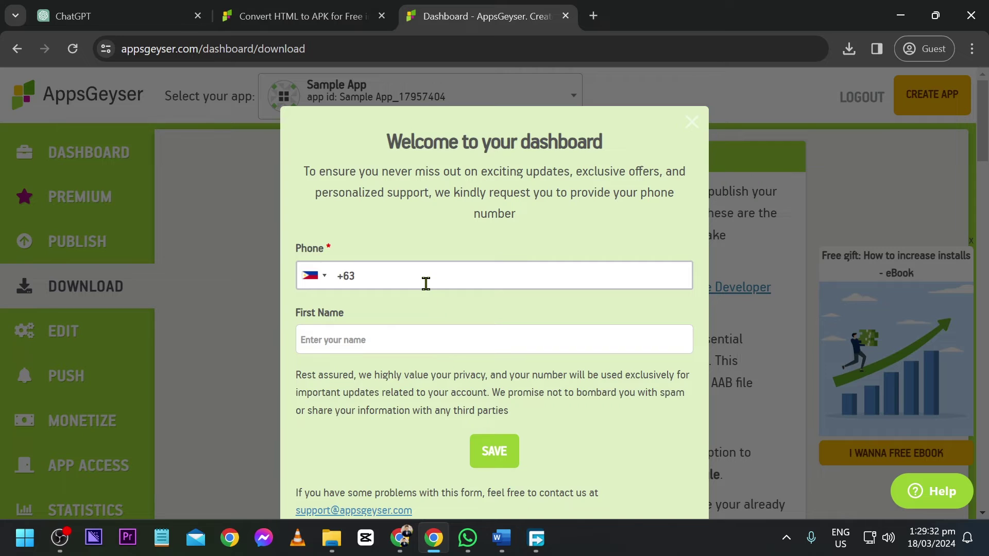
pyautogui.click(426, 284)
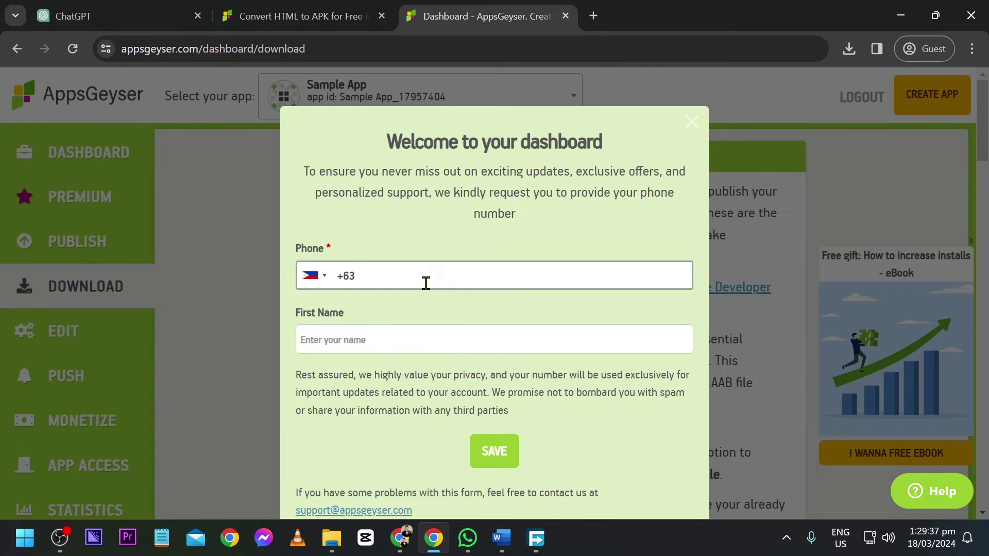
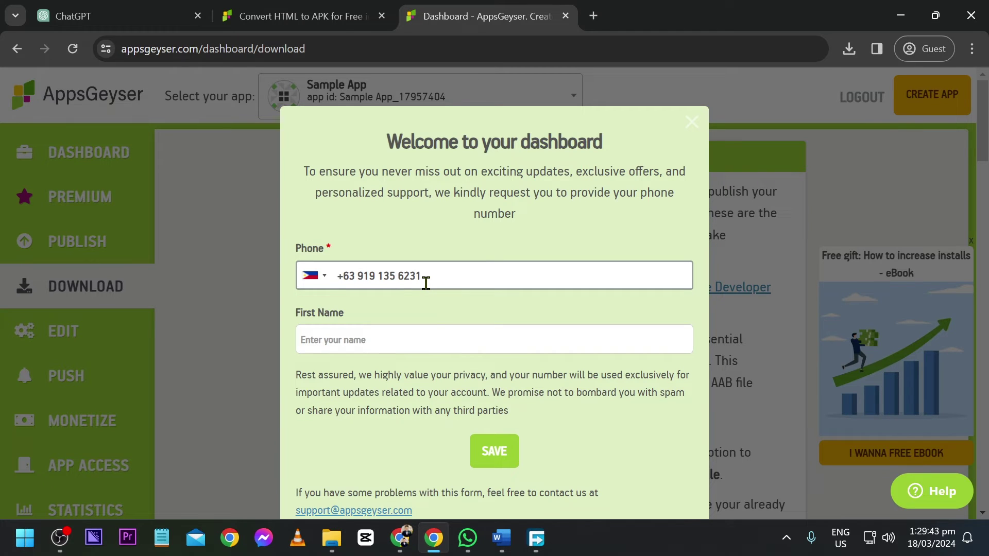
pyautogui.click(436, 331)
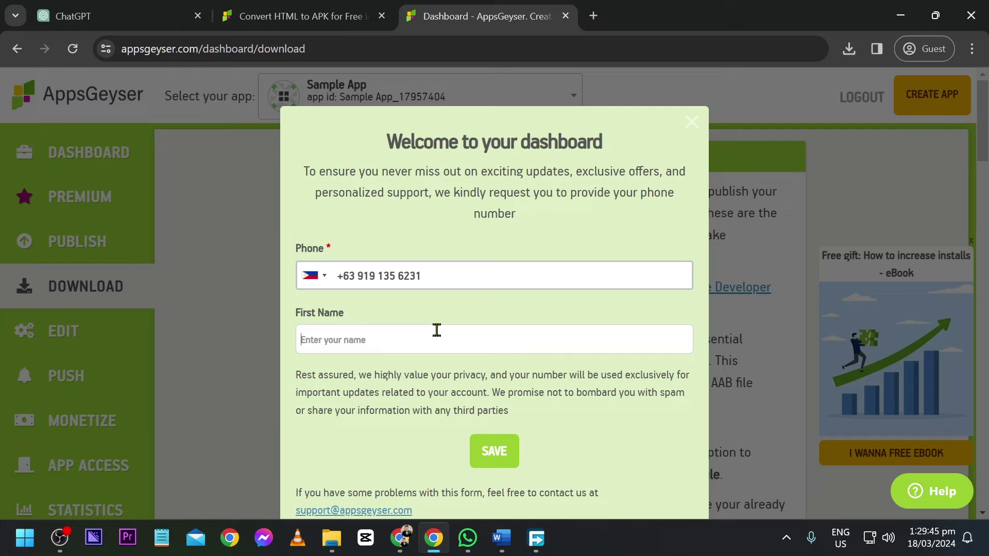
pyautogui.write('Vlad')
# - Save the welcome form, revealing the QR code for downloading the APK on the phone
pyautogui.click(501, 460)
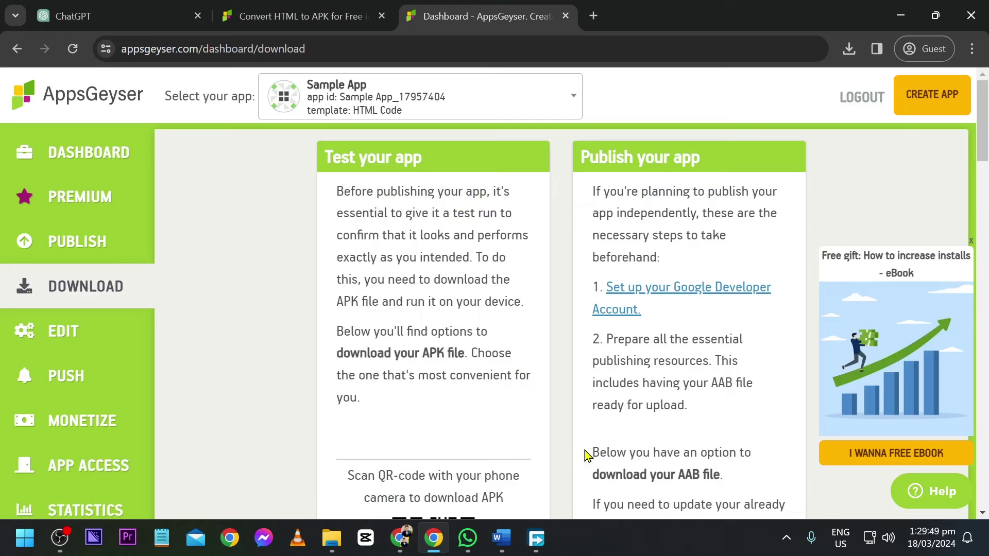
pyautogui.scroll(-3, 506, 325)
pyautogui.scroll(-1, 485, 307)
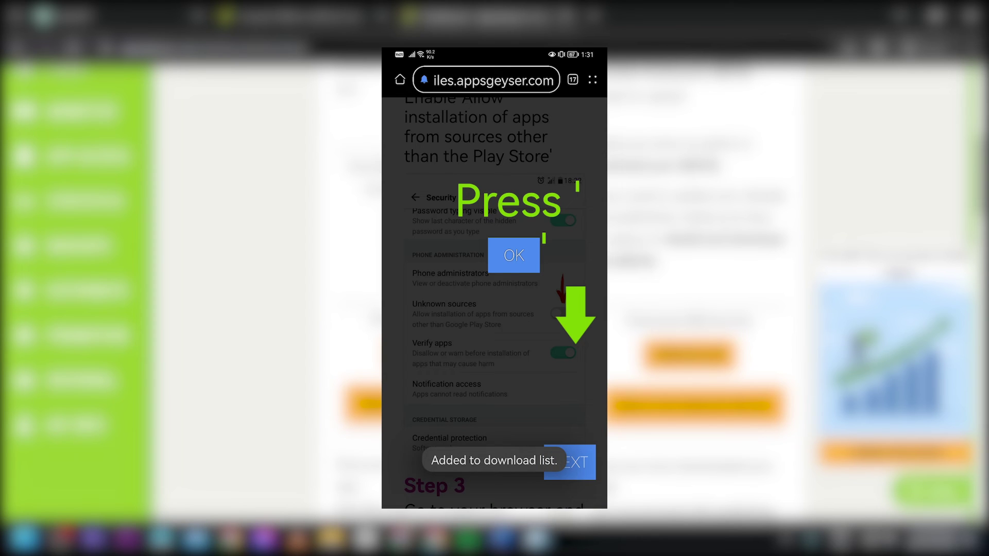
# - Install the Sample App APK from the phone browser's Downloads list
pyautogui.click(592, 80)
pyautogui.click(533, 311)
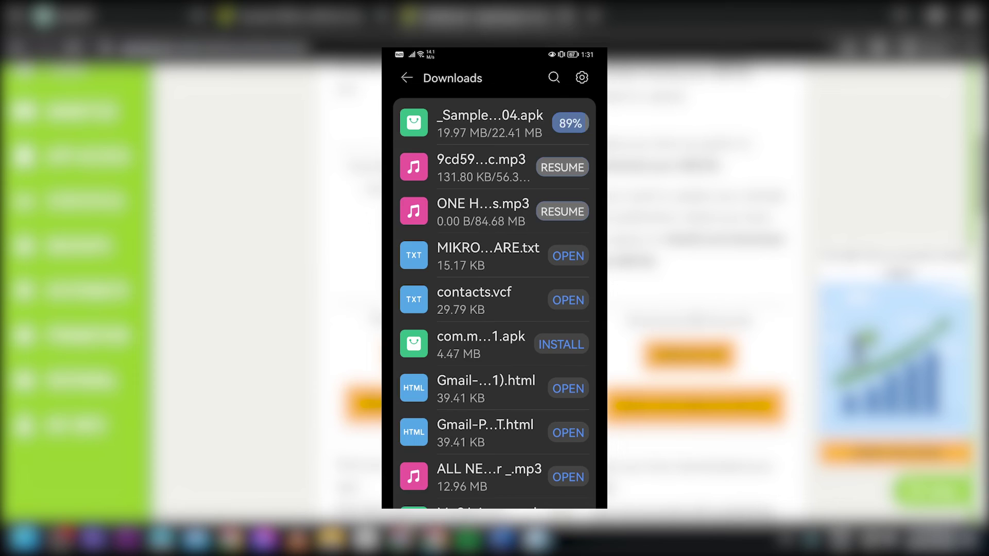
pyautogui.click(495, 451)
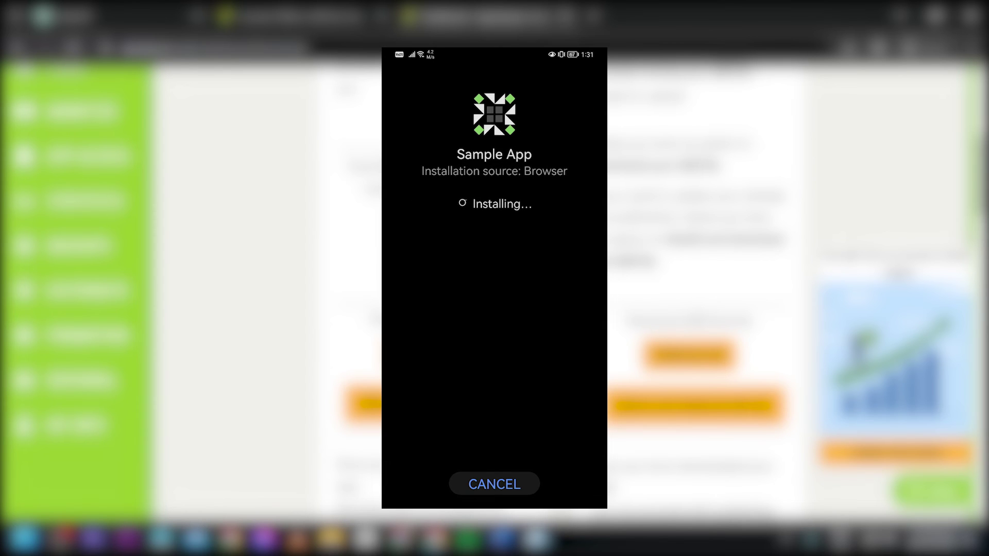